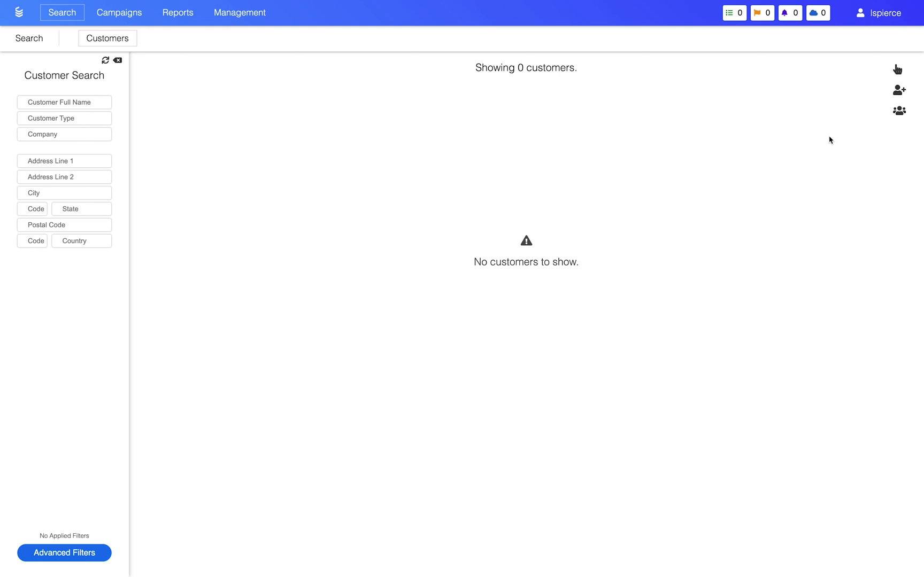
Add a new customer, confirm creation, and scroll through the empty form sections.
left_click(899, 92)
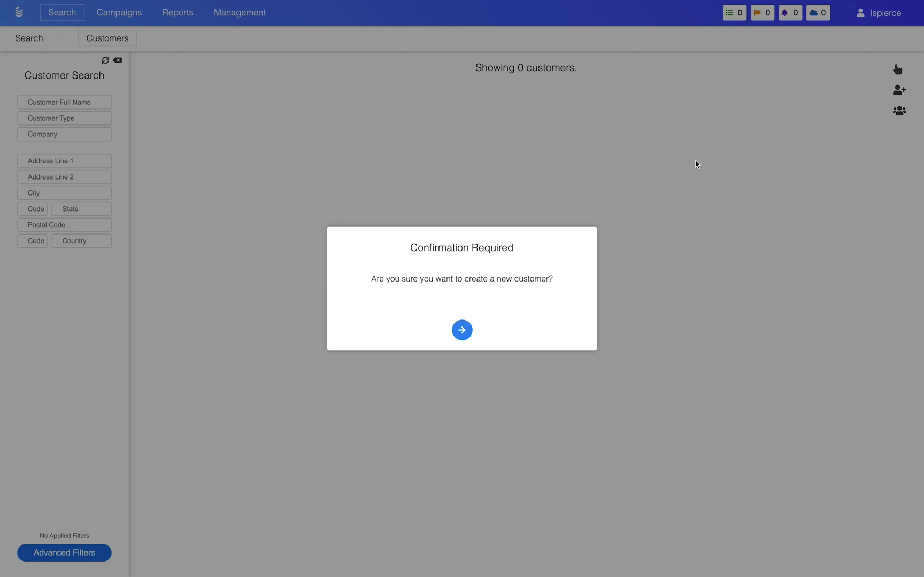
left_click(463, 330)
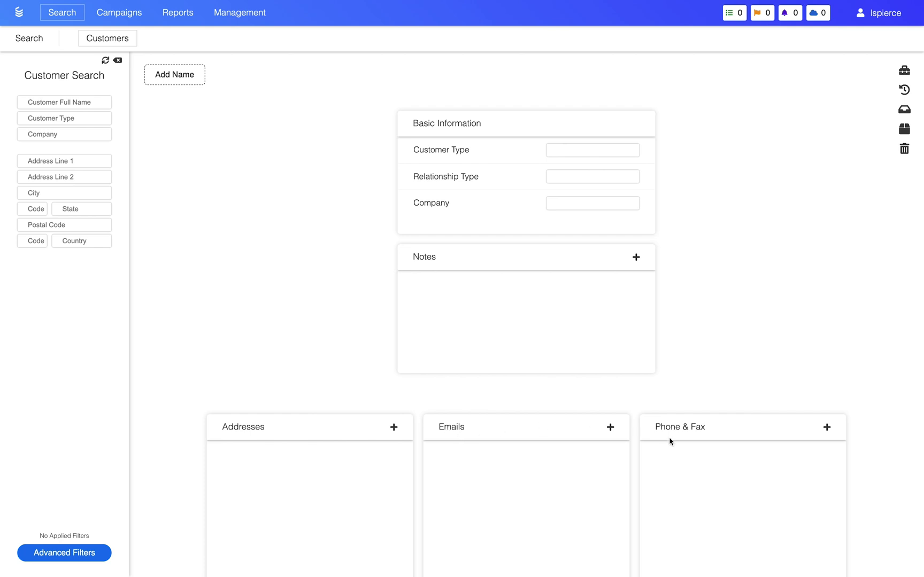
scroll(670, 441, "down", 4)
scroll(671, 442, "down", 5)
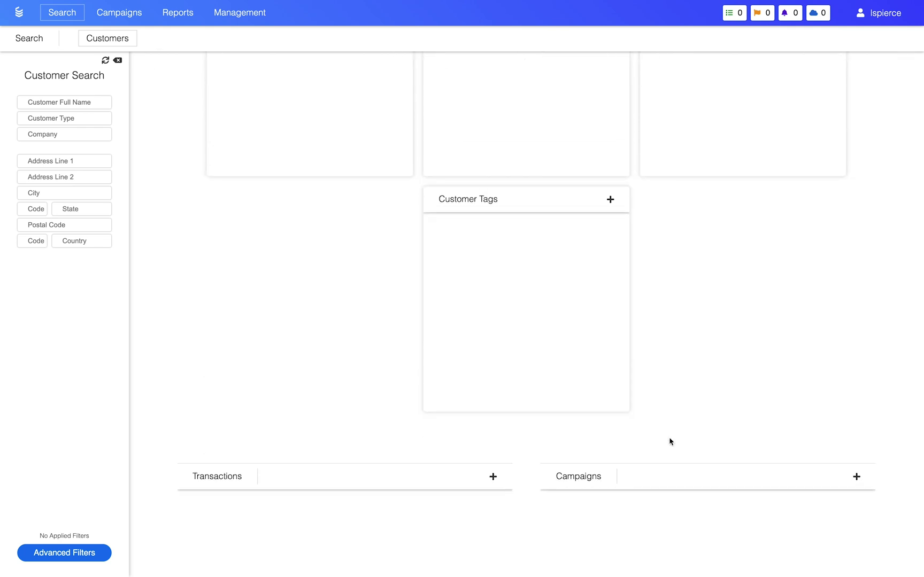
scroll(670, 442, "up", 9)
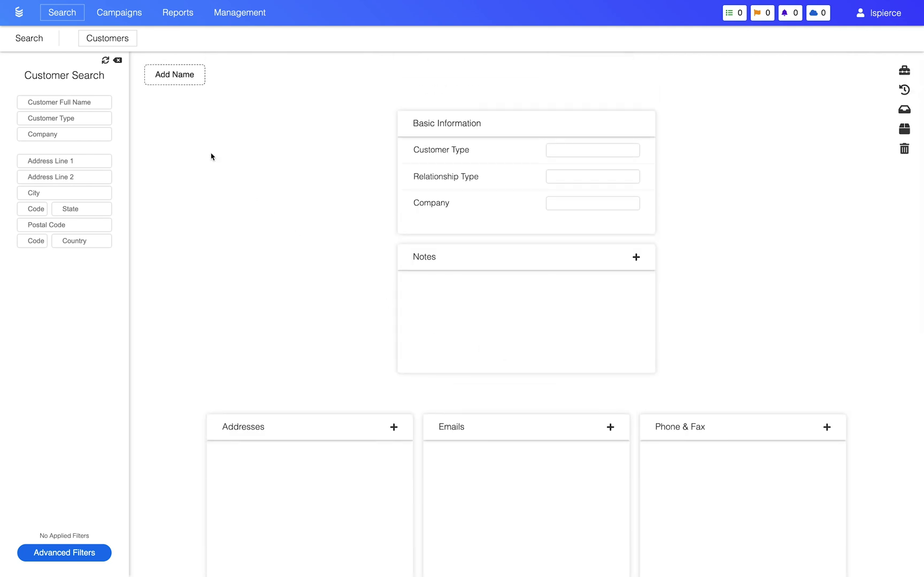
In the name editor, enter the customer's first, last and middle names.
left_click(152, 76)
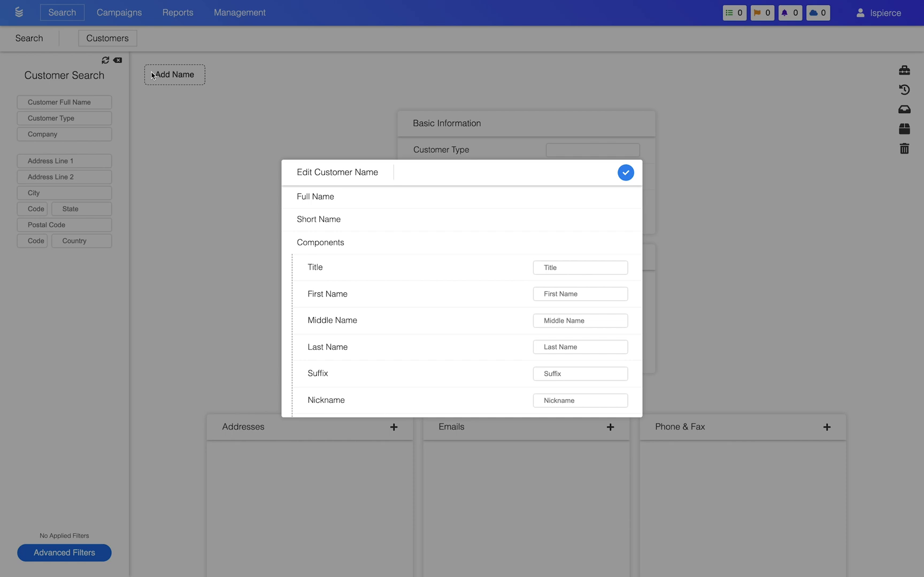
scroll(348, 214, "down", 1)
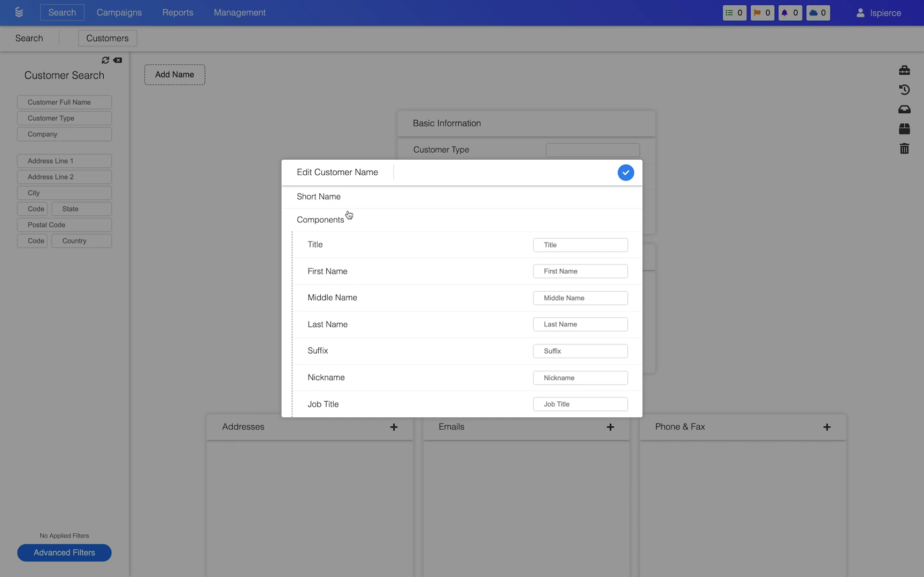
left_click(550, 271)
key("Tab")
key("Tab")
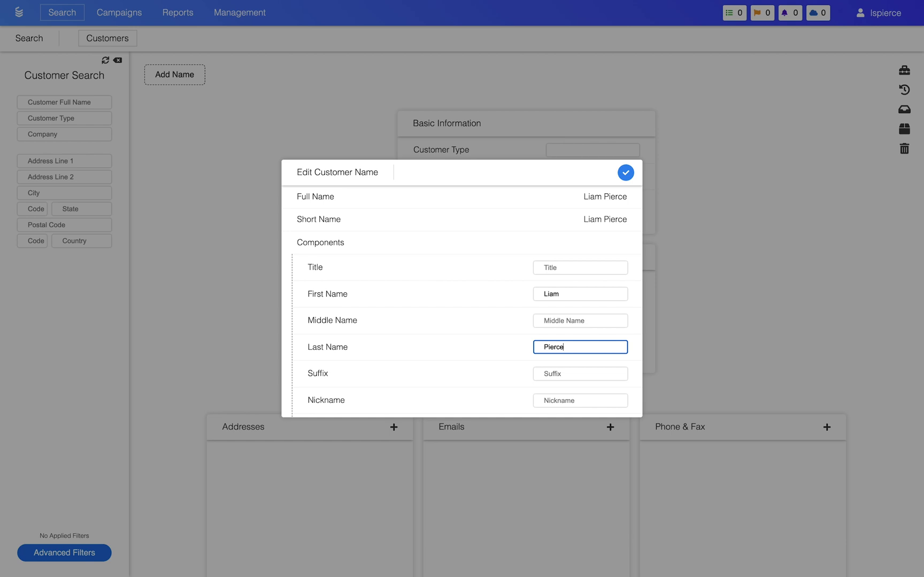
left_click(556, 320)
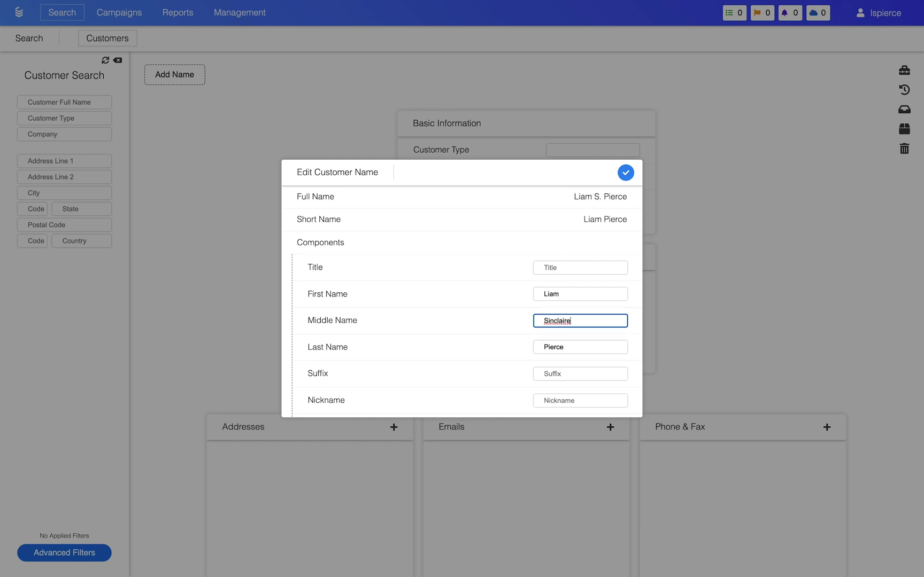
Add title Mr., the customer's nickname and job title CEO, then save the name.
left_click(558, 268)
type("Mr.")
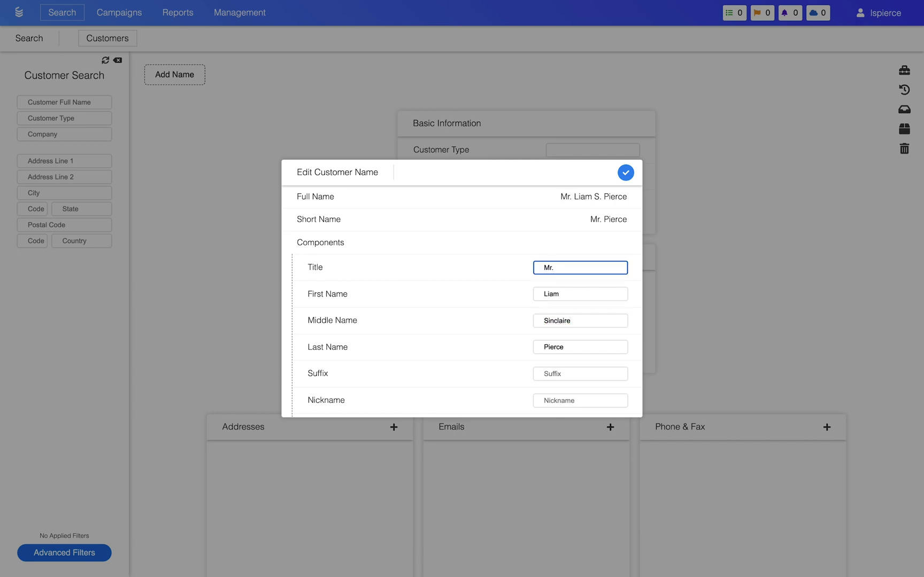
left_click(555, 400)
type("Liam")
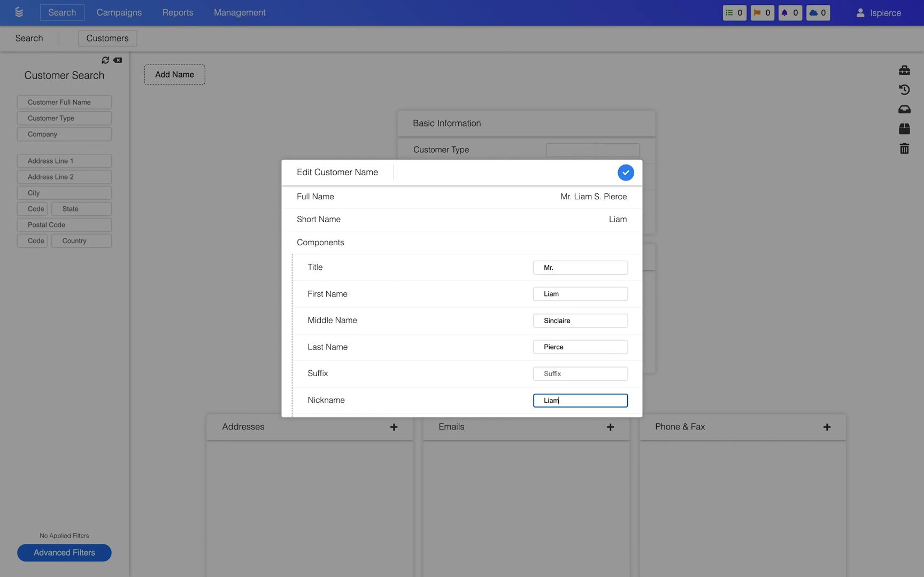
scroll(467, 304, "down", 1)
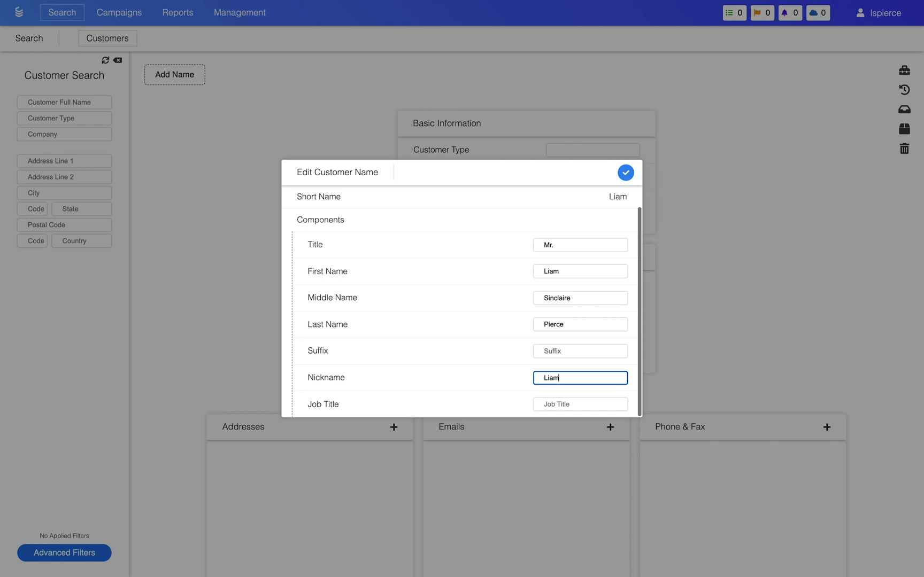
key("Tab")
type("CEO")
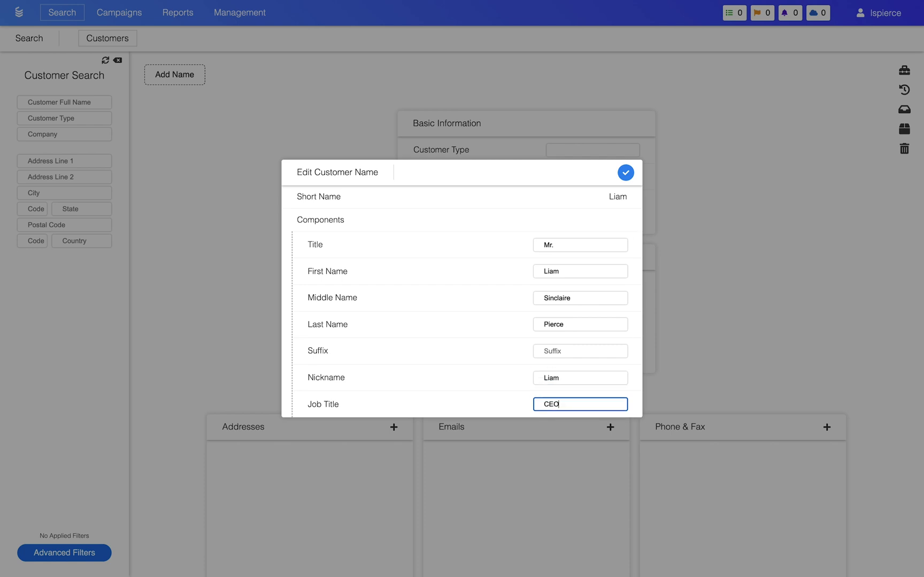
left_click(626, 173)
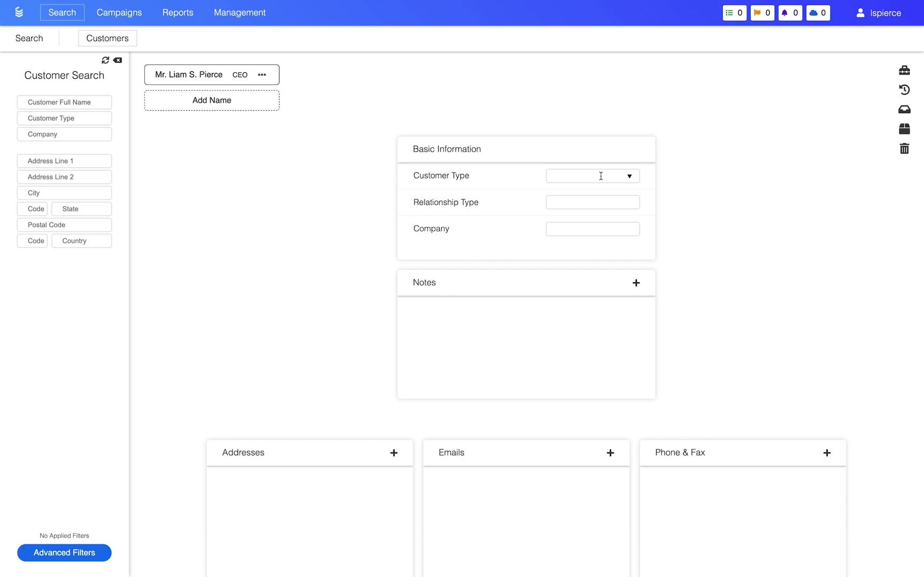
Choose Individual as Customer Type and enter Demon LLC as the company.
left_click(601, 176)
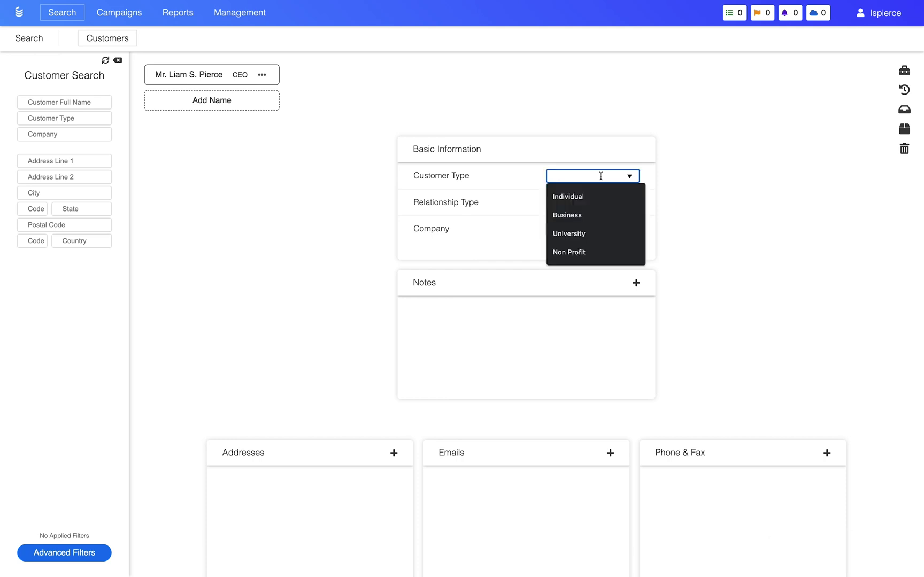
left_click(596, 196)
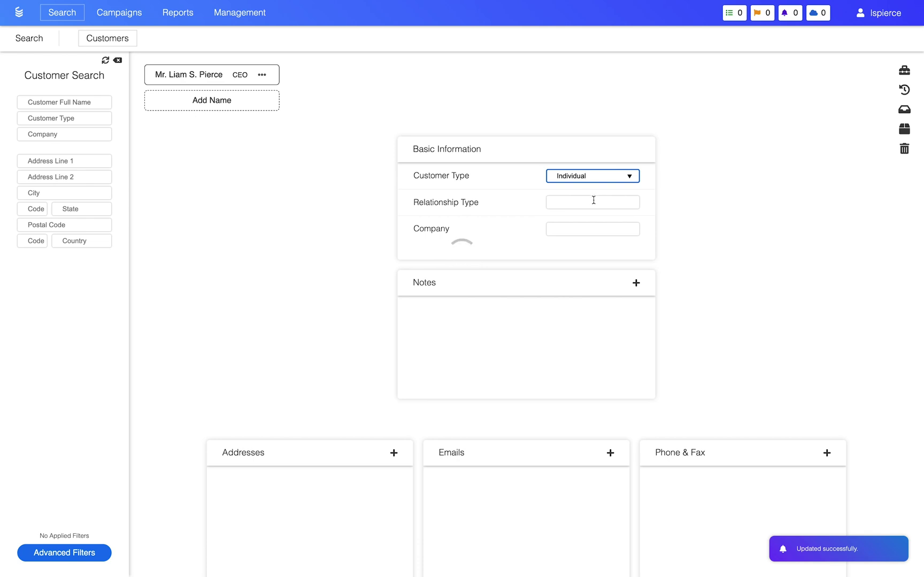
left_click(598, 230)
type("Demon LLC")
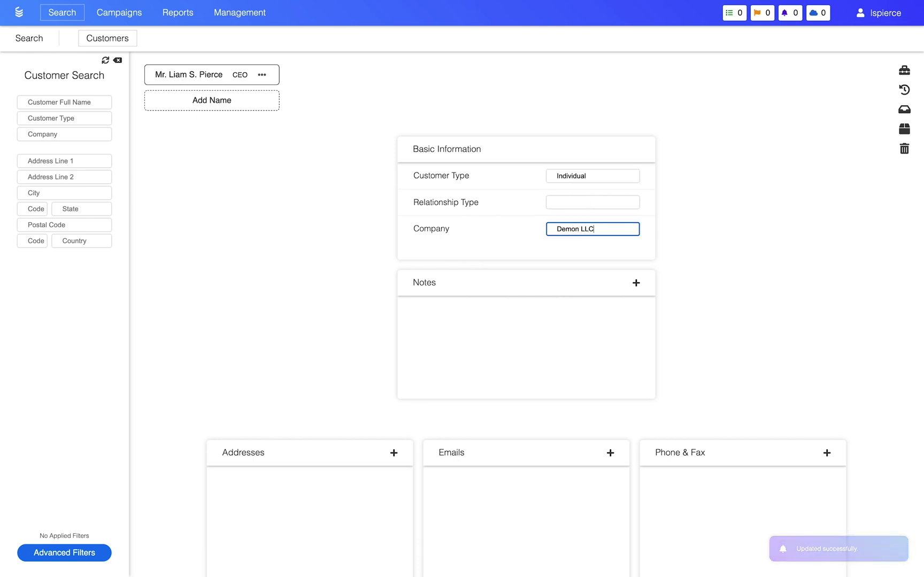
scroll(534, 321, "down", 5)
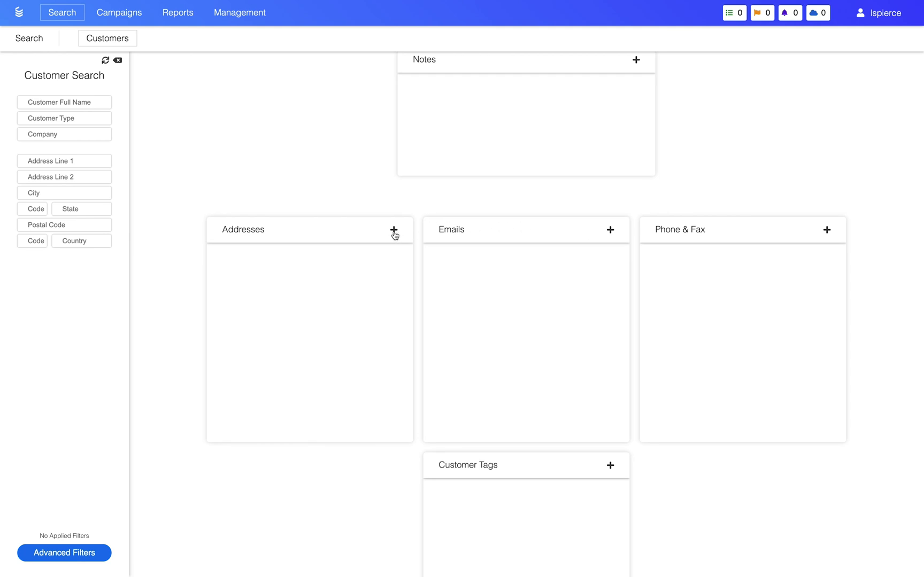
Add a new address labelled Work, replacing a mistaken Home label, and keep it primary.
left_click(394, 231)
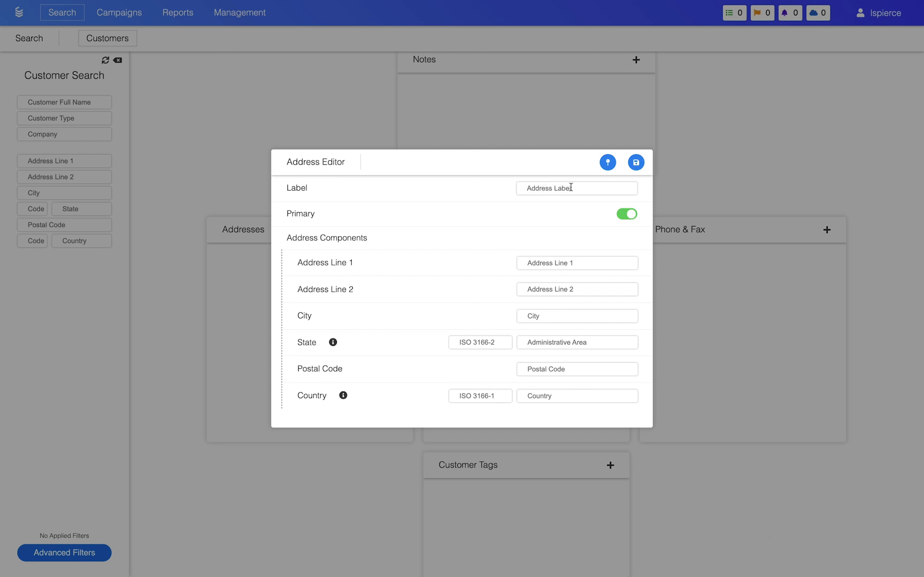
left_click(570, 187)
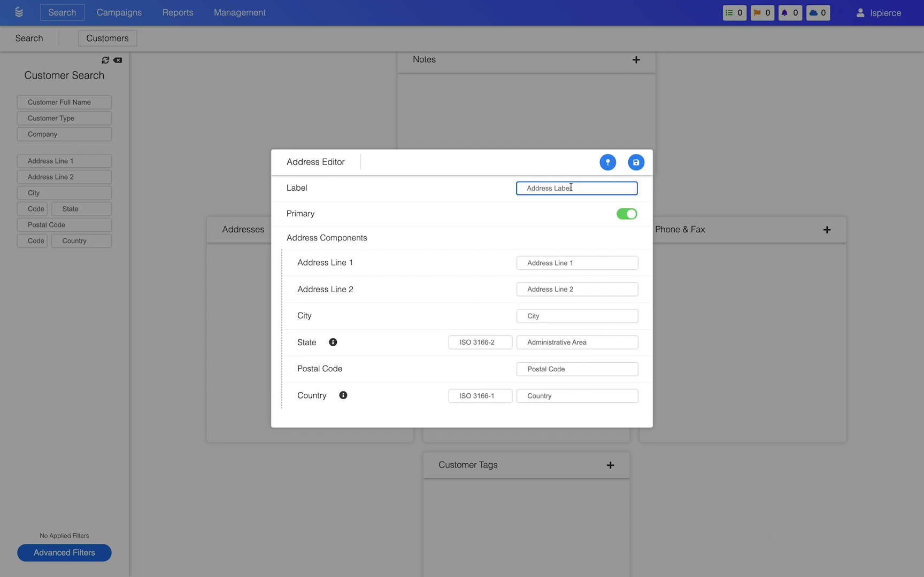
type("Home")
key("BackSpace")
key("BackSpace")
key("BackSpace")
key("BackSpace")
type("Work")
left_click(630, 215)
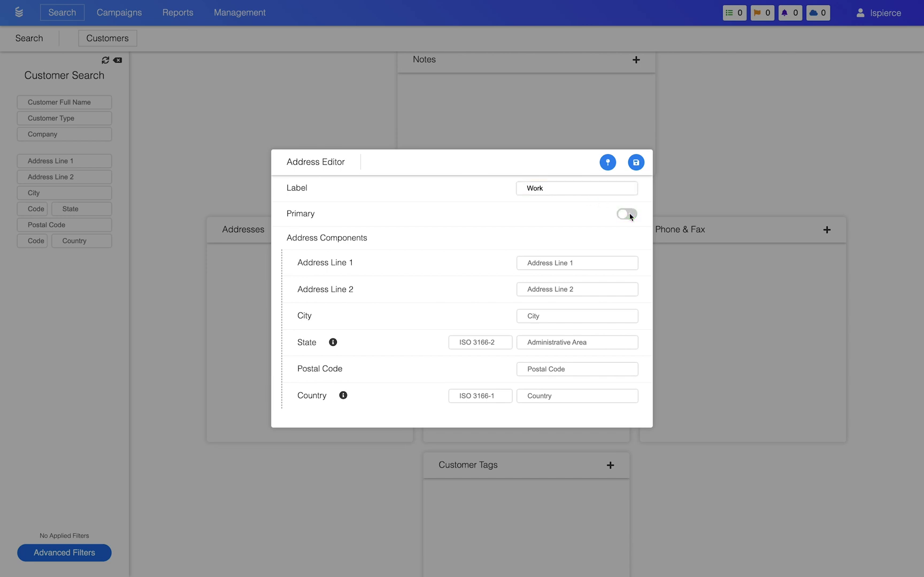
left_click(630, 216)
Enter the work address's street line and the city Paris.
left_click(584, 262)
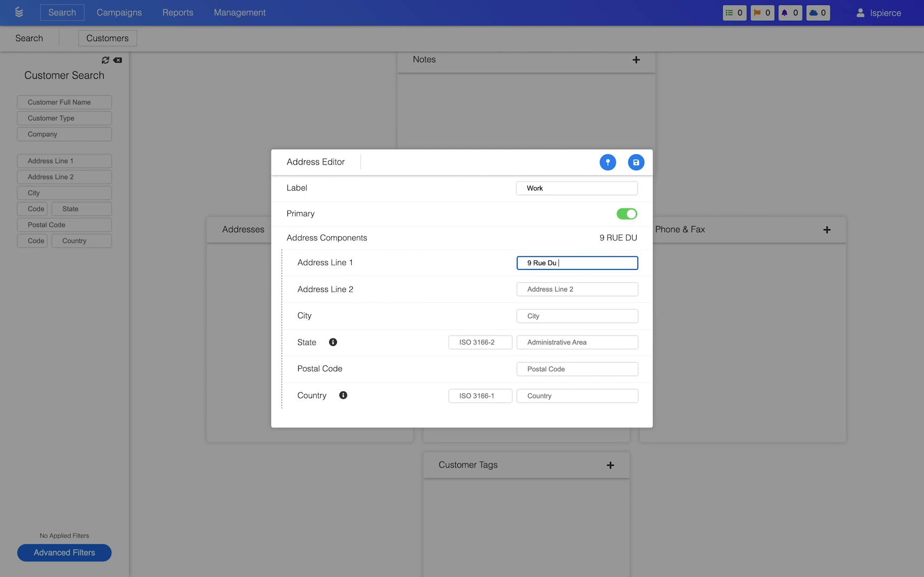
key("Tab")
key("Tab")
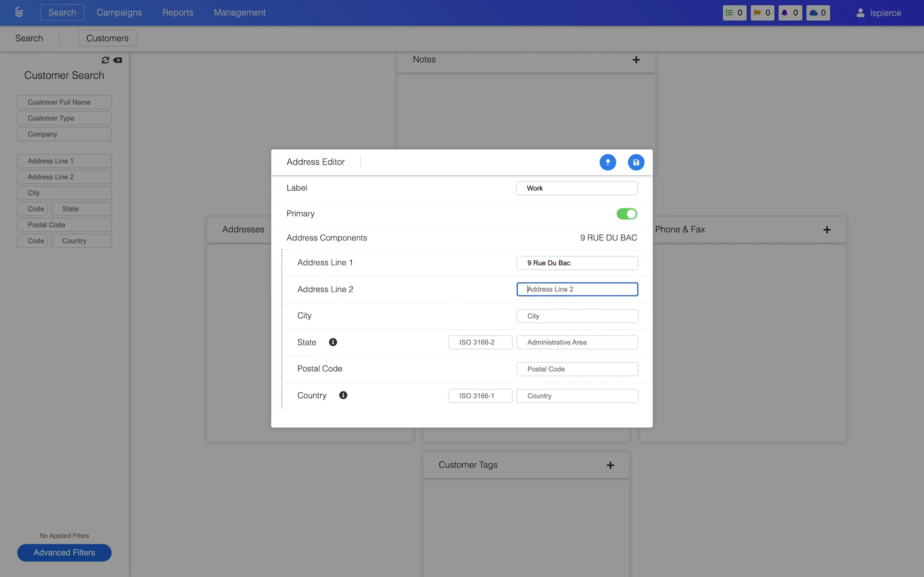
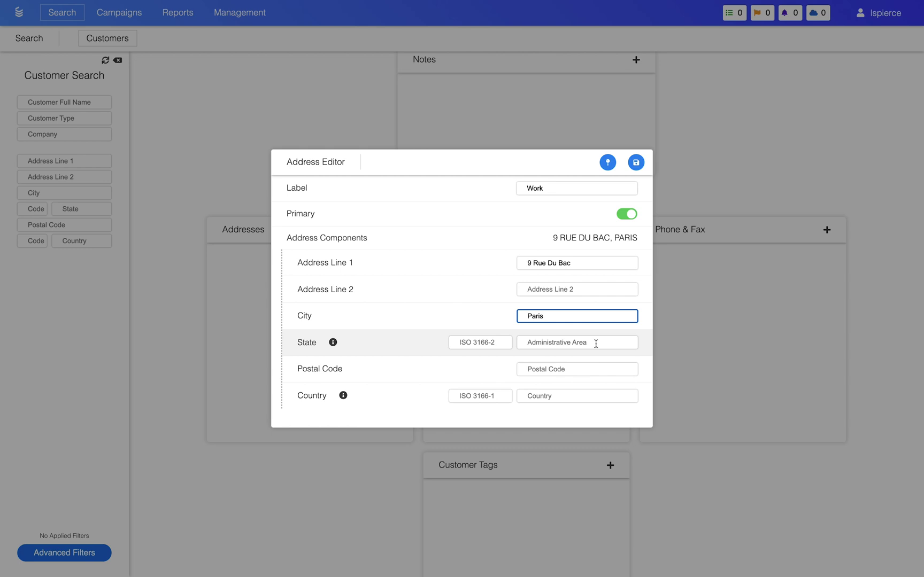
Set the region code and region name to IDF and the country code to FR.
left_click(488, 345)
type("IDF")
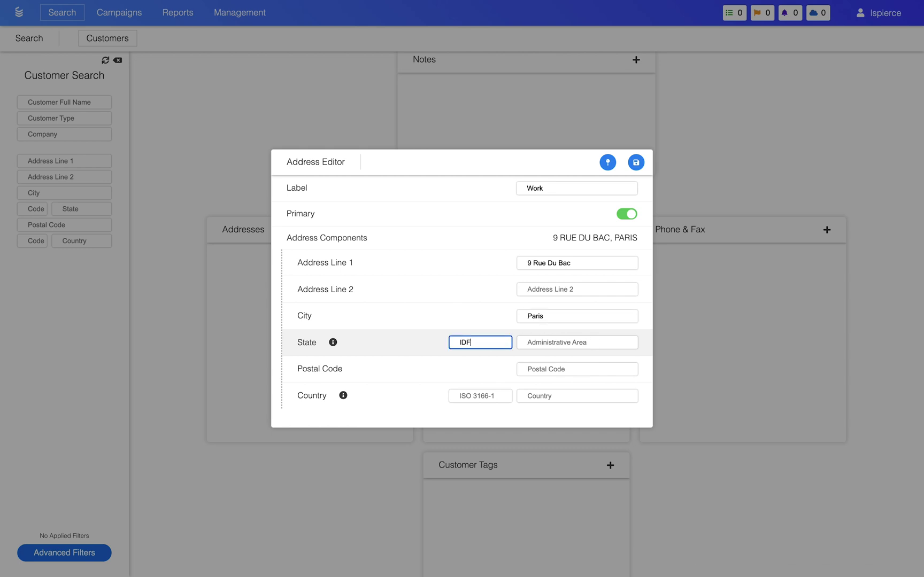
key("Tab")
type("Ile-de-france")
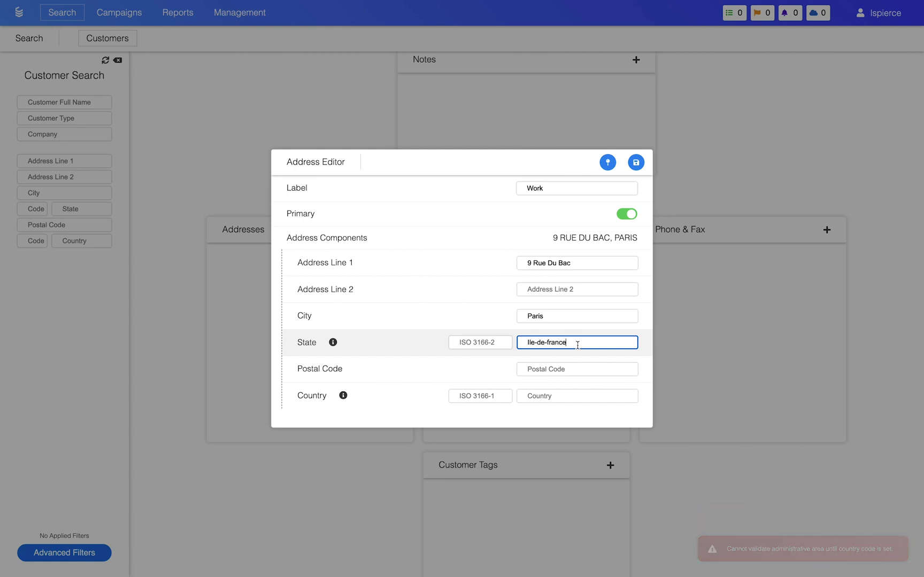
left_click_drag(577, 345, 486, 327)
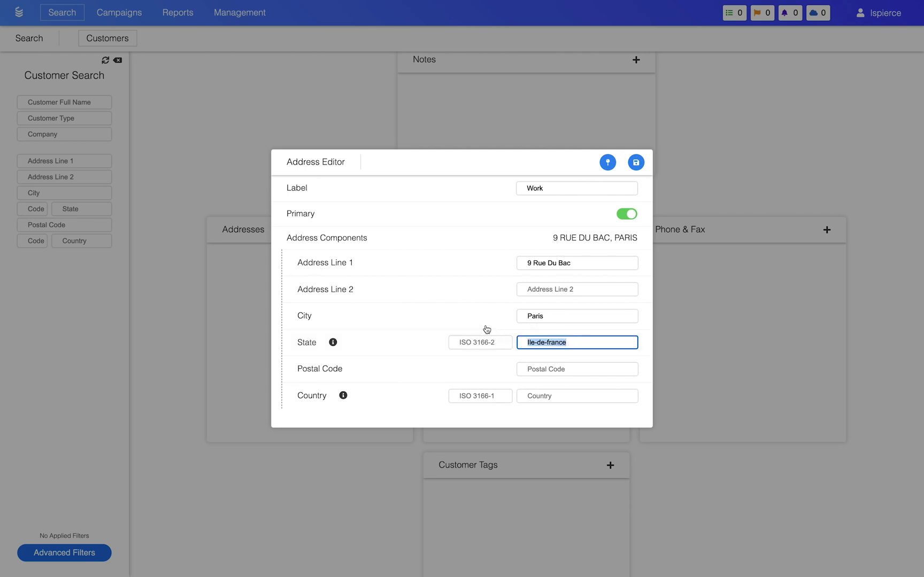
key("BackSpace")
type("IDF")
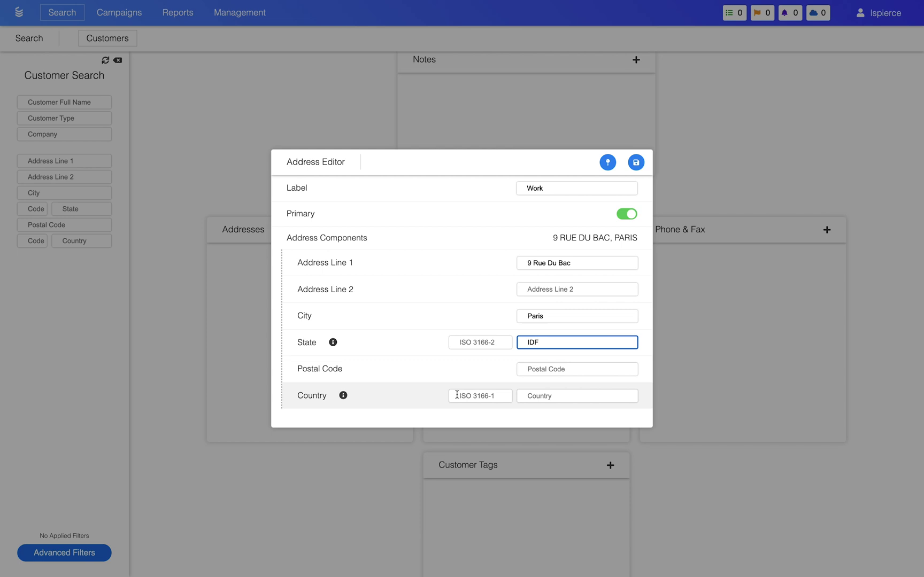
left_click(457, 395)
type("FR")
key("Tab")
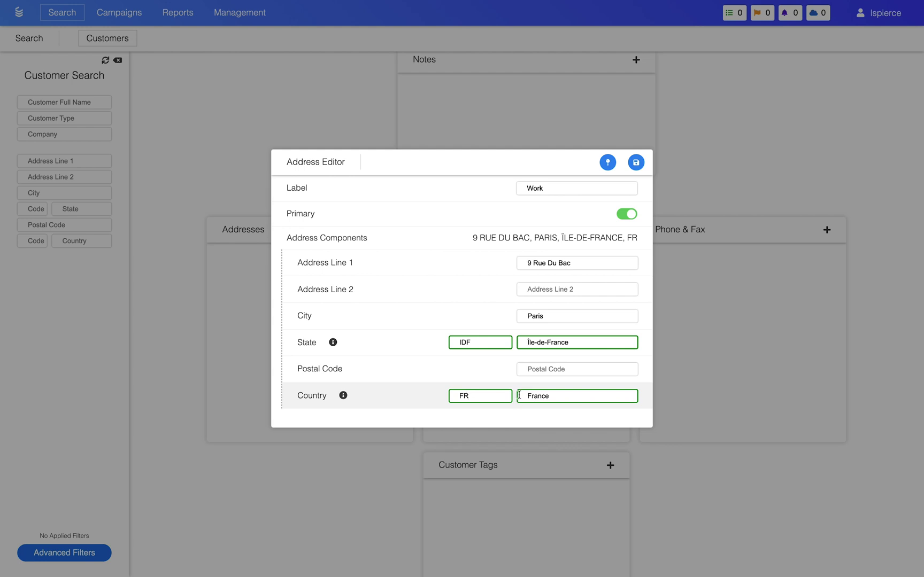
Add a postal code, save, apply the geocoded city, region and postal code, and save again.
left_click(532, 369)
type("02459")
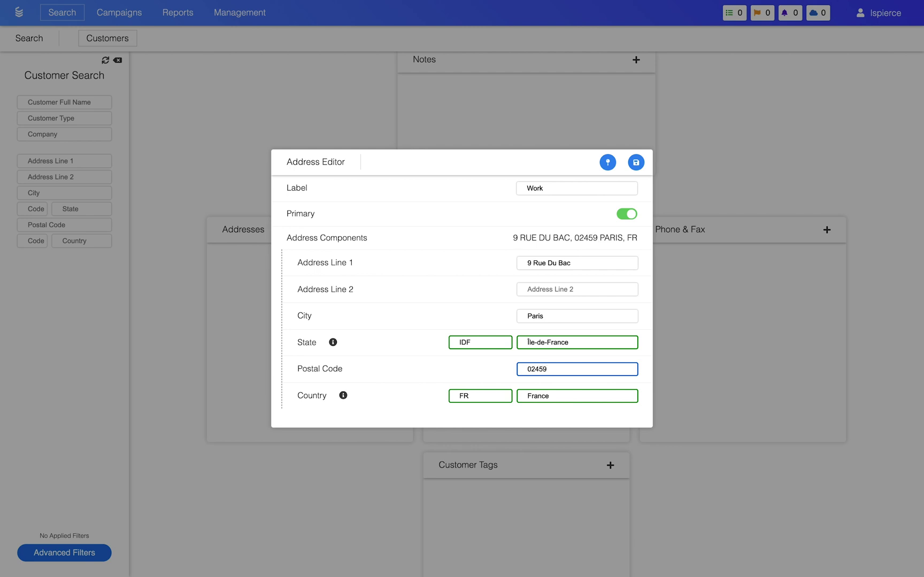
left_click(636, 162)
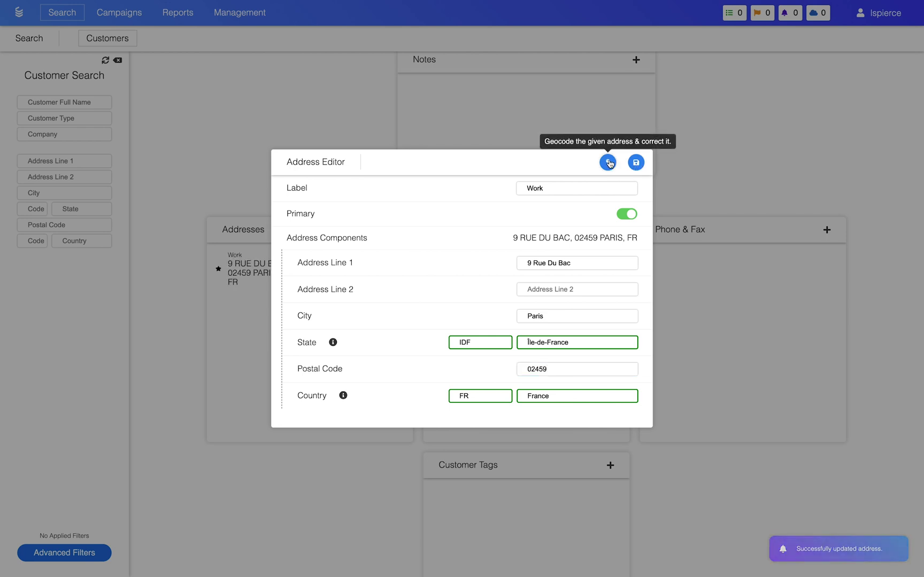
left_click(608, 163)
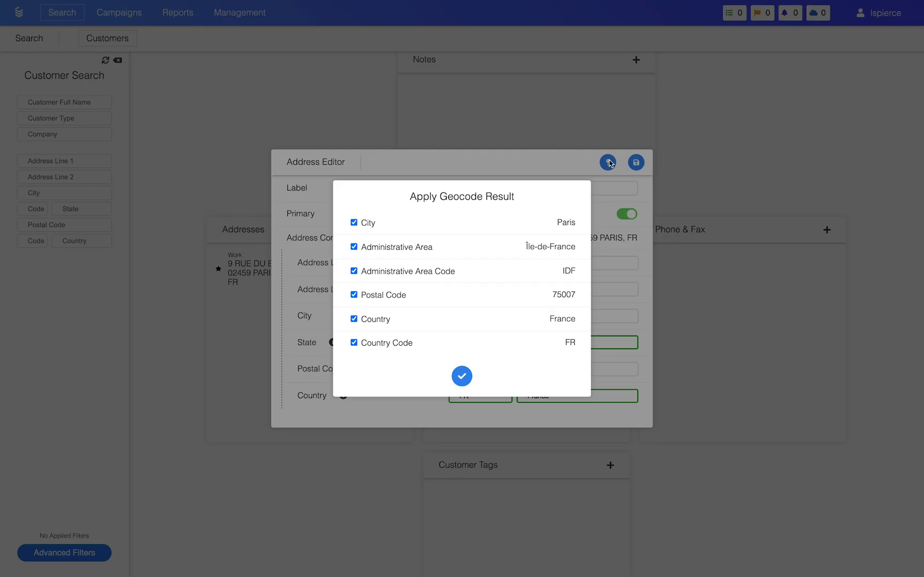
left_click(462, 377)
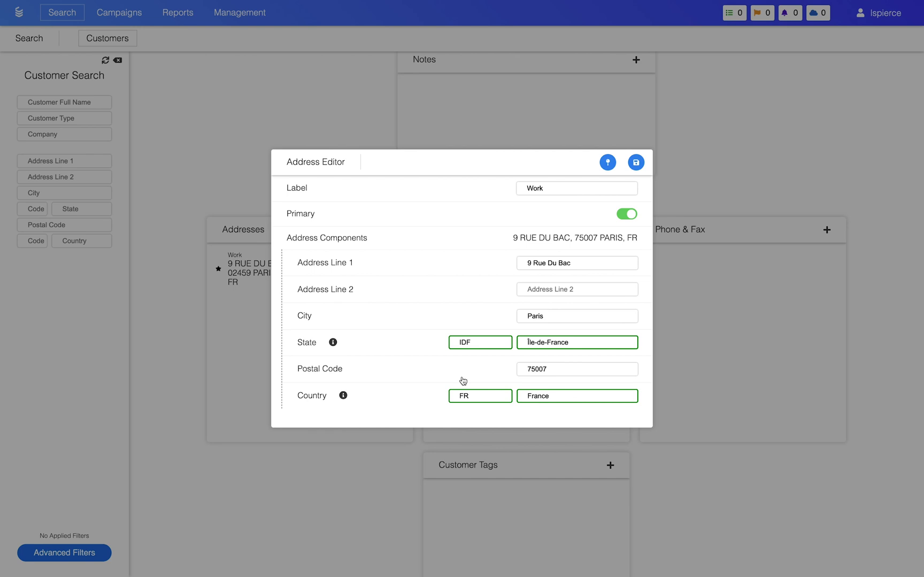
left_click(636, 163)
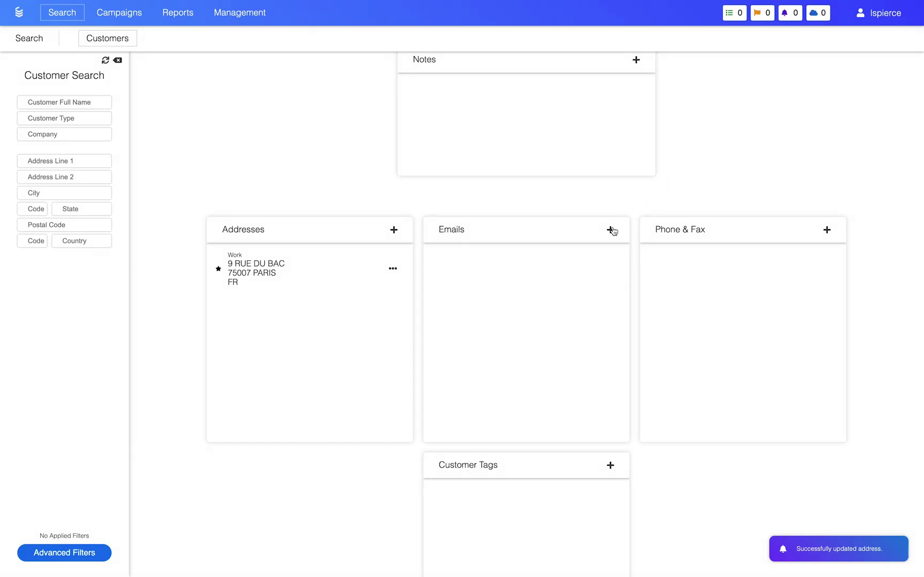
Add the customer's work e-mail address with label Work.
left_click(610, 230)
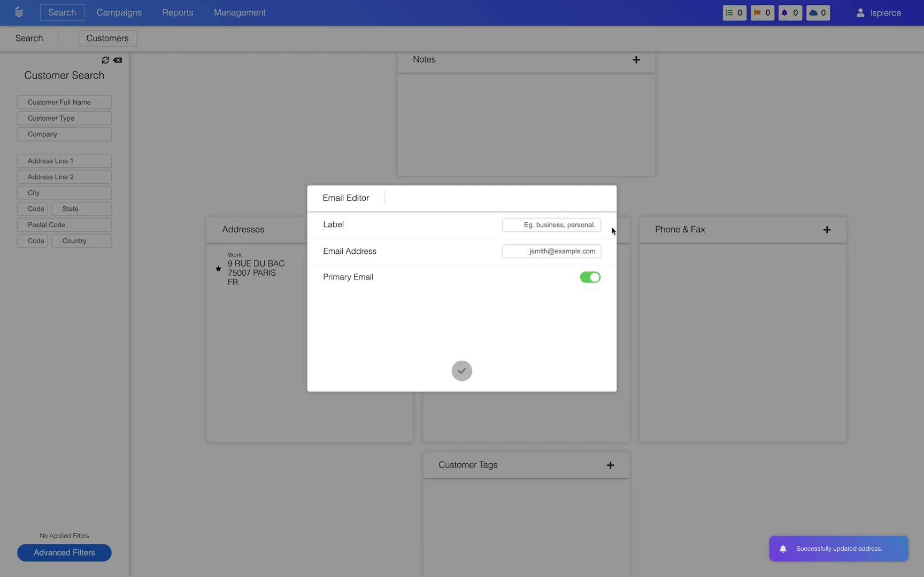
left_click(572, 225)
type("Work")
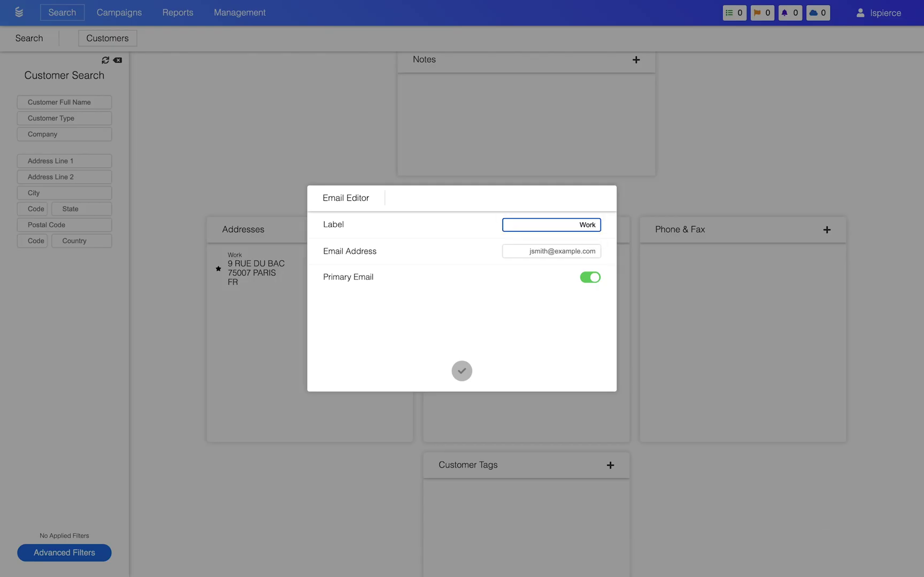
left_click(558, 249)
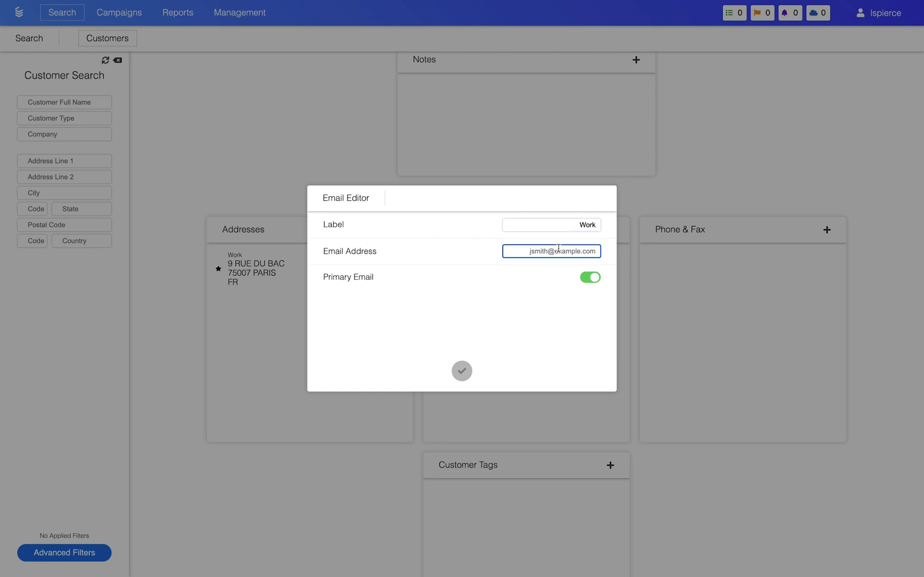
left_click(459, 373)
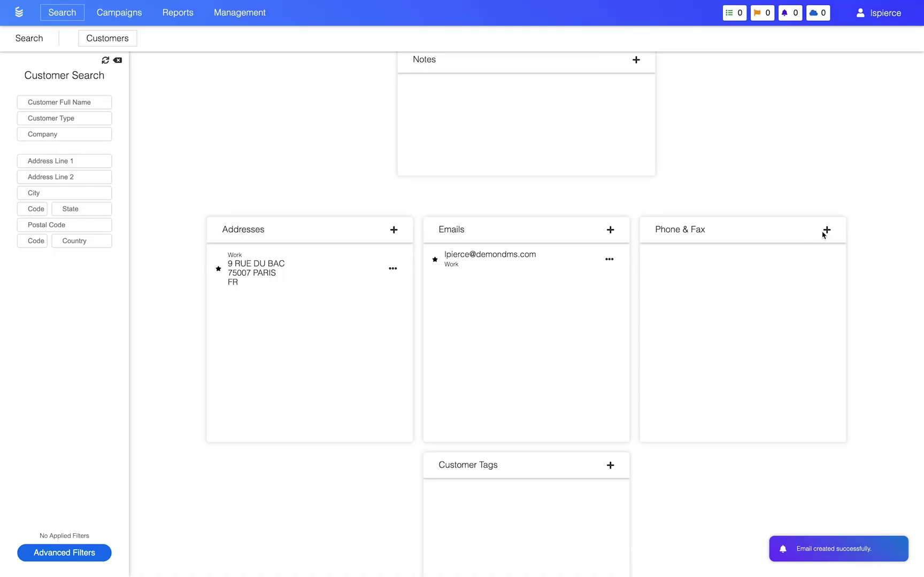
Add the customer's phone number with label Work.
left_click(823, 234)
left_click(526, 253)
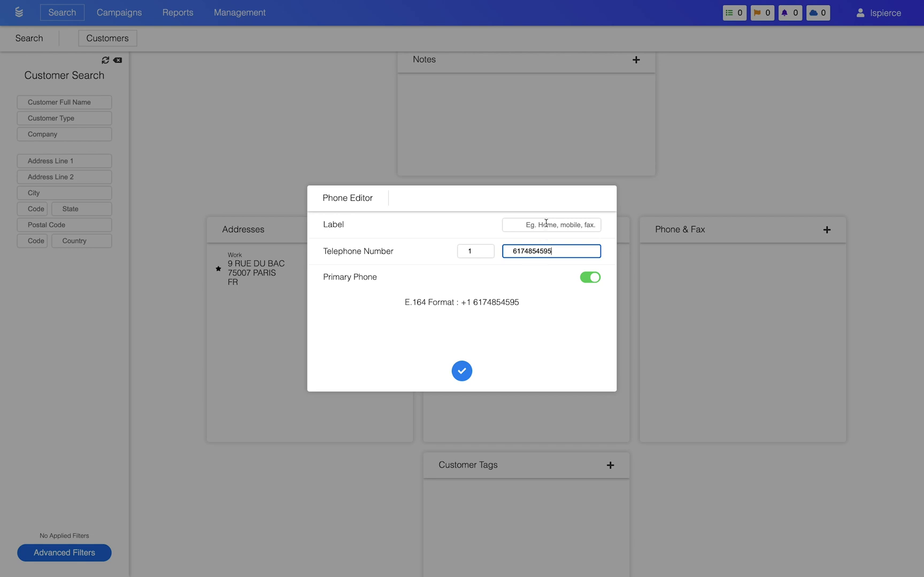
left_click(546, 222)
type("Work")
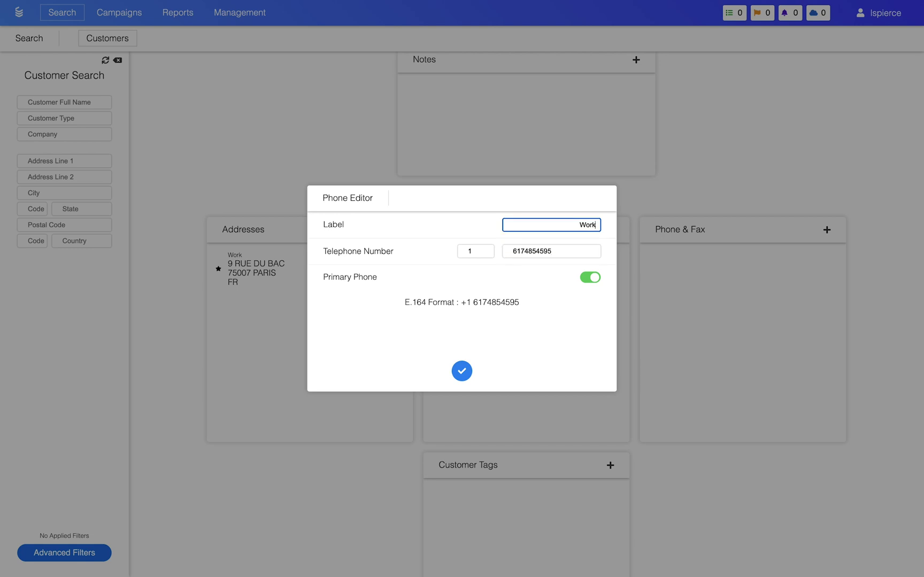
left_click(461, 371)
scroll(462, 370, "down", 5)
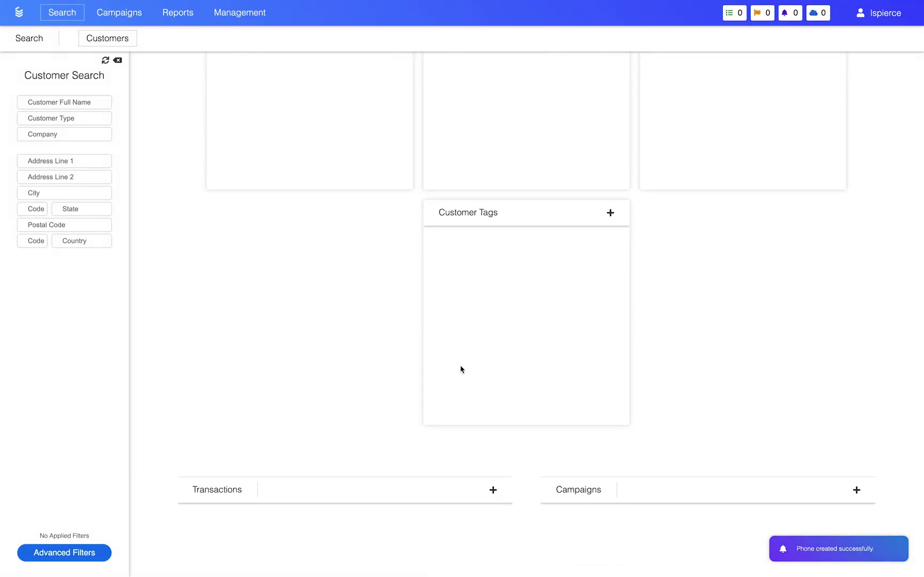
Start a customer tag and create the new tag value 'Test Tag'.
left_click(610, 214)
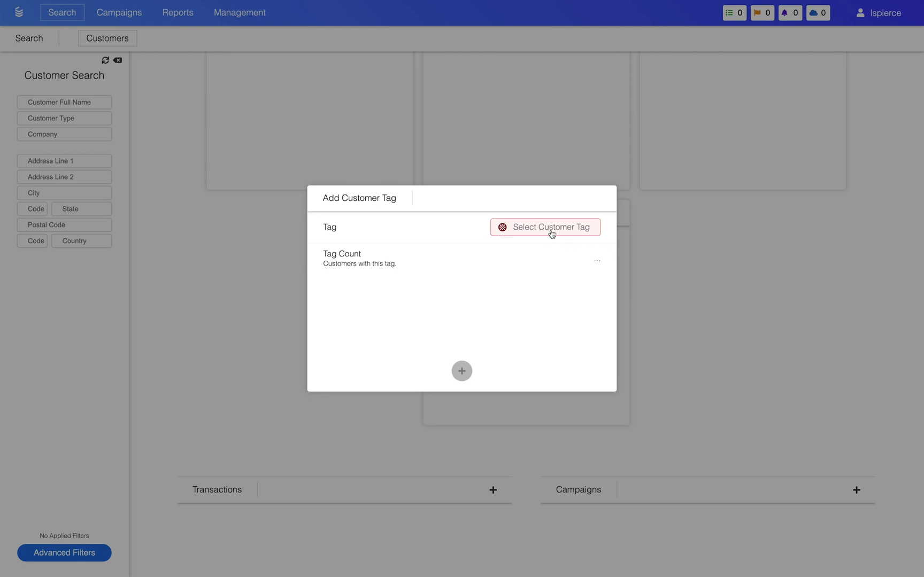
left_click(551, 233)
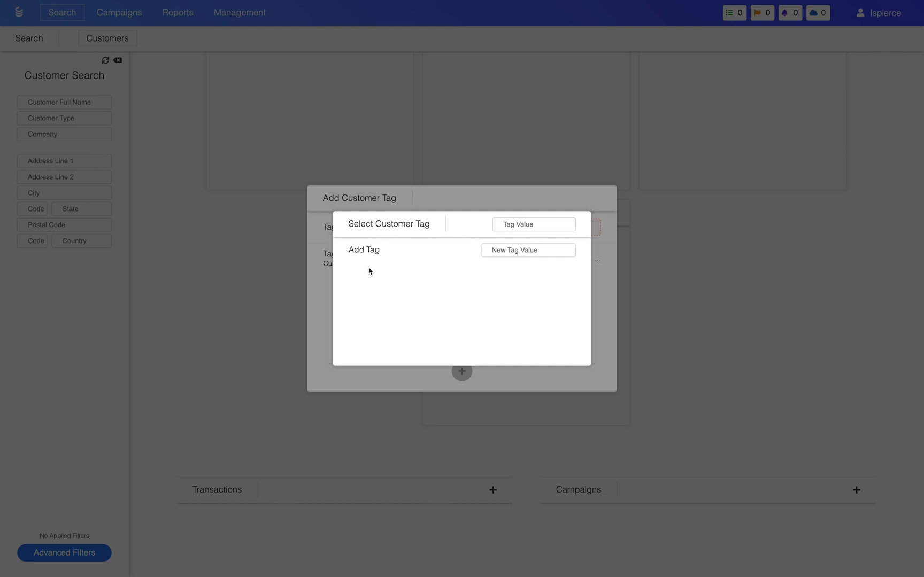
left_click(492, 250)
type("Test Tag Value")
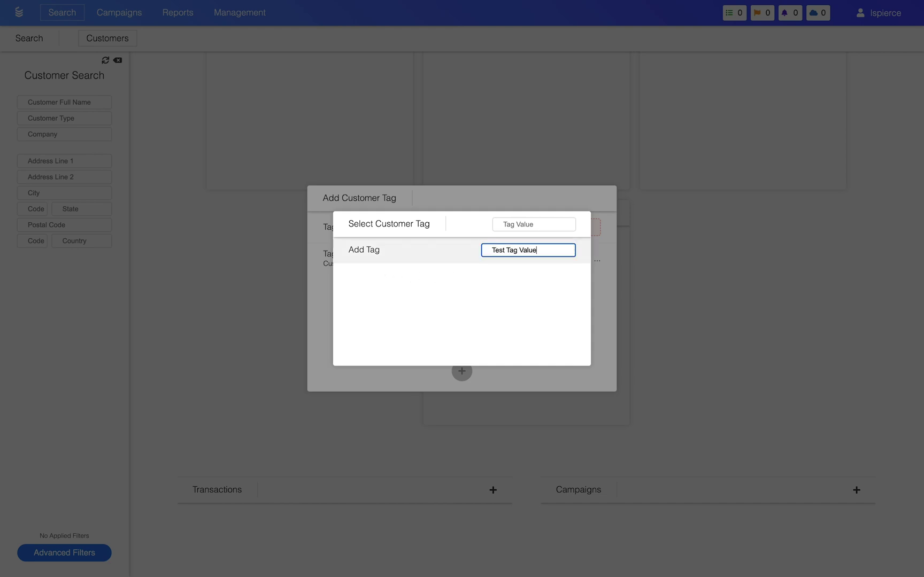
left_click(448, 251)
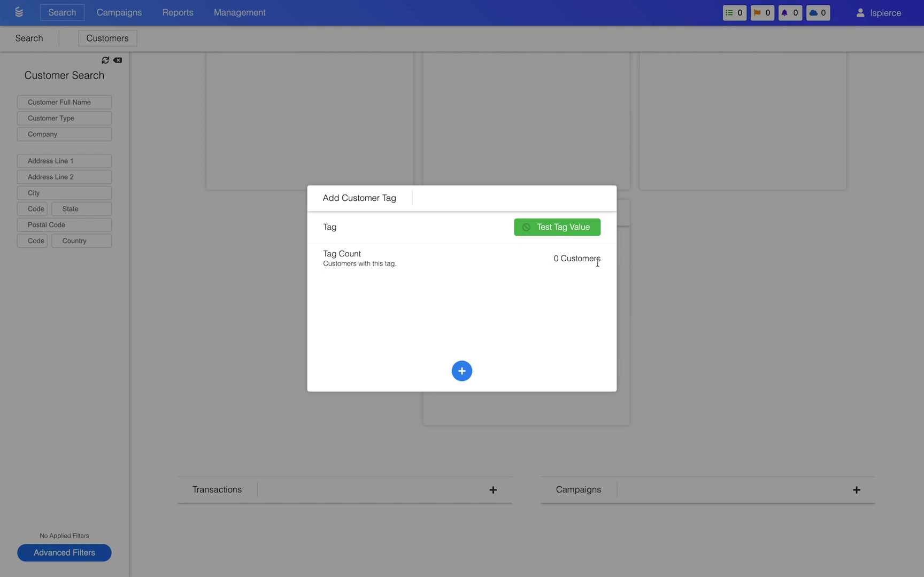
Replace that value with 'test Value' and add the tag to the customer.
left_click(556, 236)
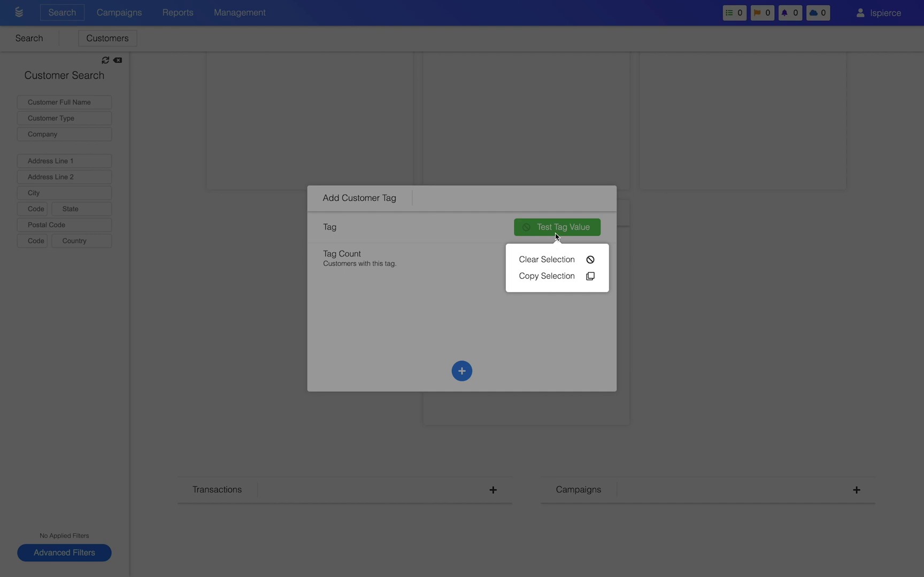
left_click(555, 260)
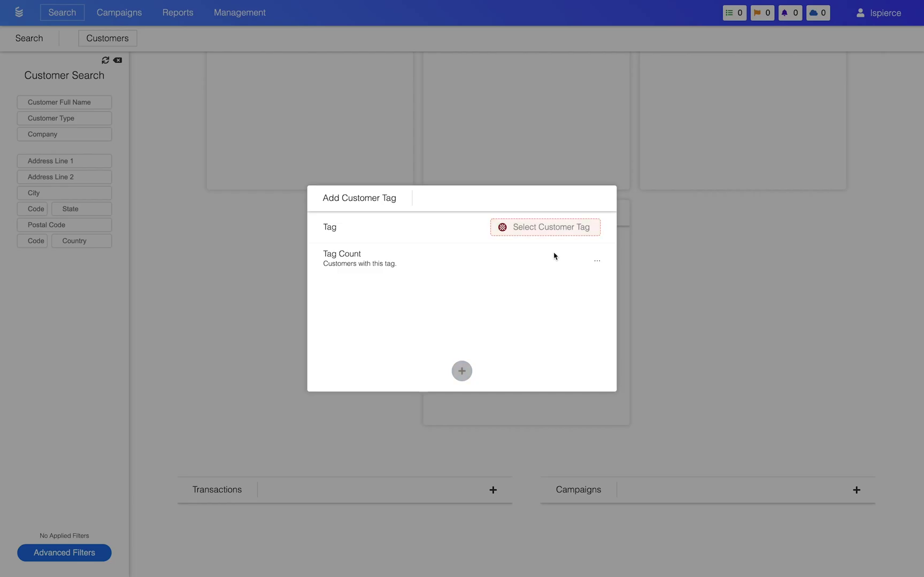
left_click(550, 233)
left_click(537, 251)
type("test")
left_click(479, 255)
left_click(461, 371)
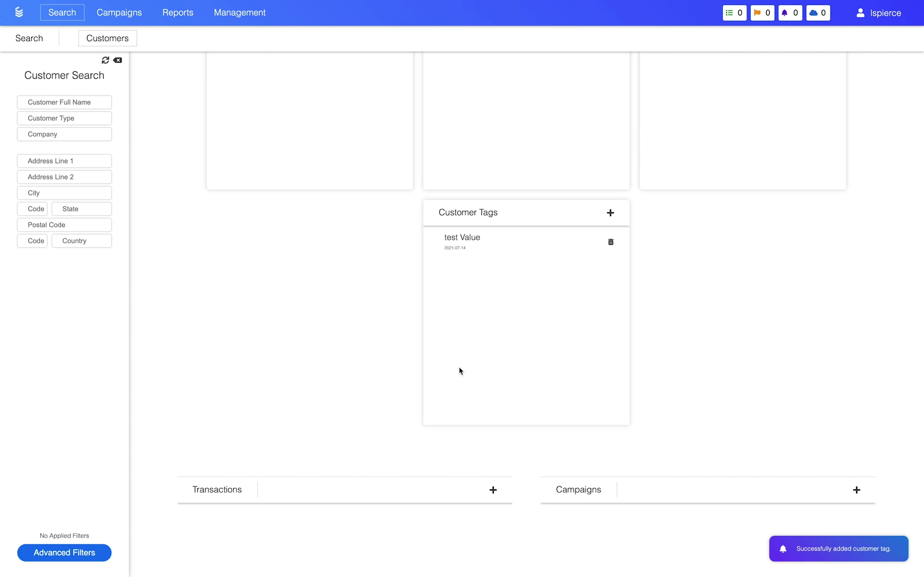
Delete the test Value tag and confirm the deletion.
scroll(459, 371, "up", 10)
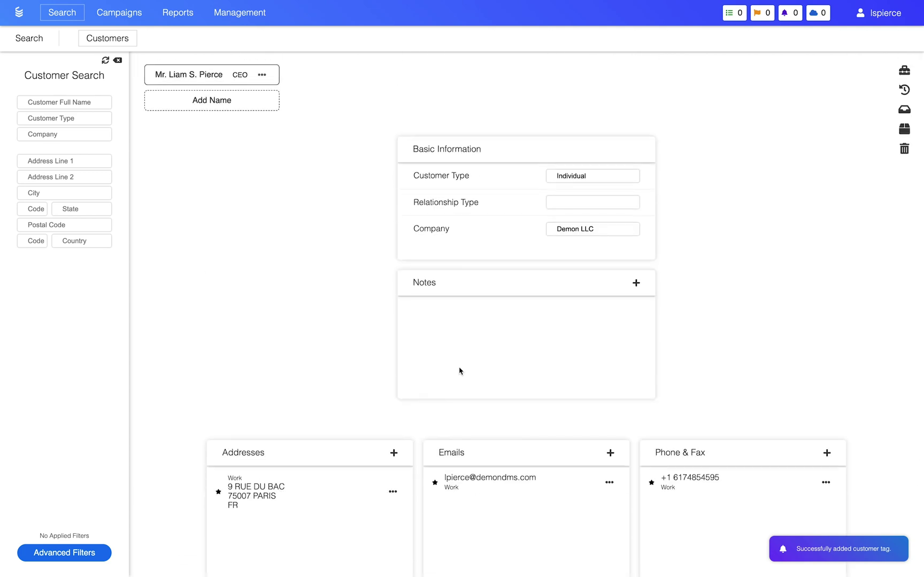
scroll(459, 370, "down", 6)
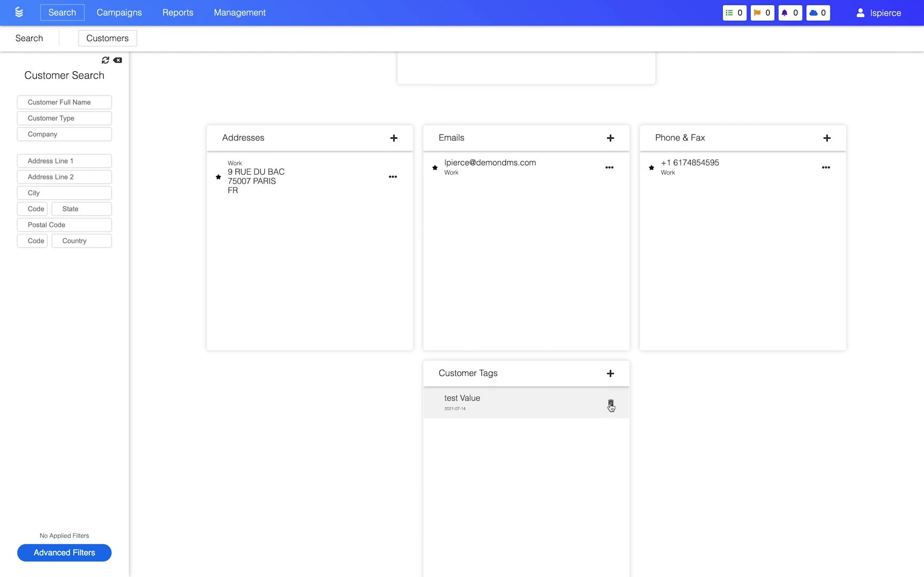
left_click(611, 407)
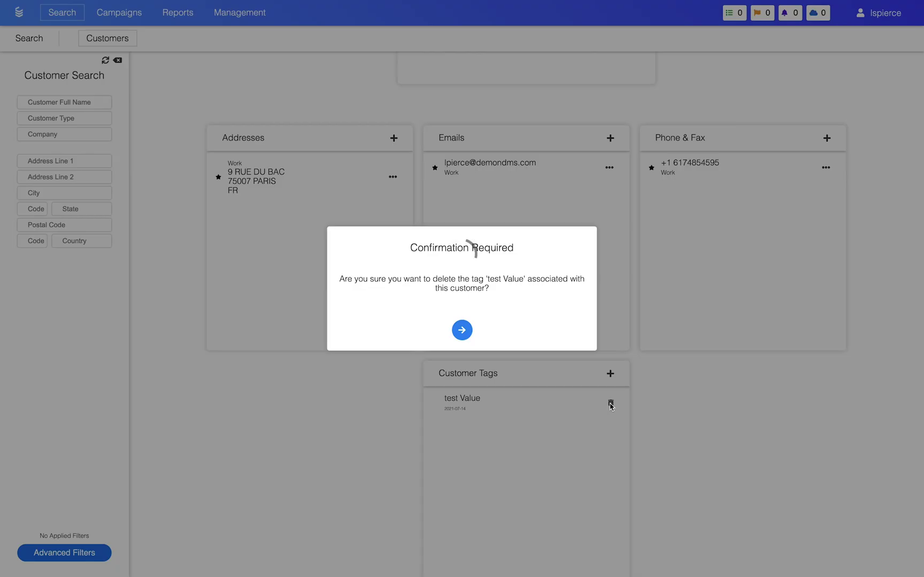
left_click(463, 329)
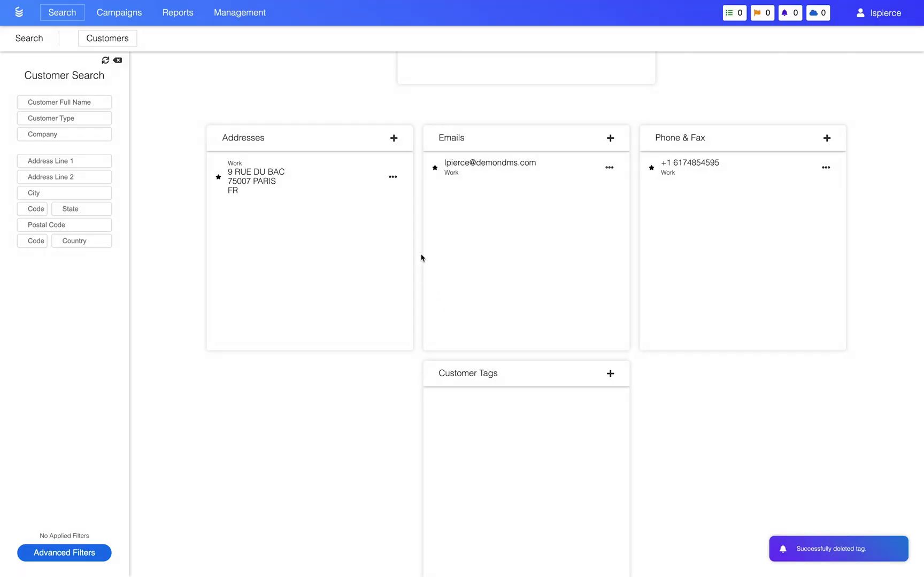
Open and close the options menus for the work address and work e-mail.
left_click(393, 179)
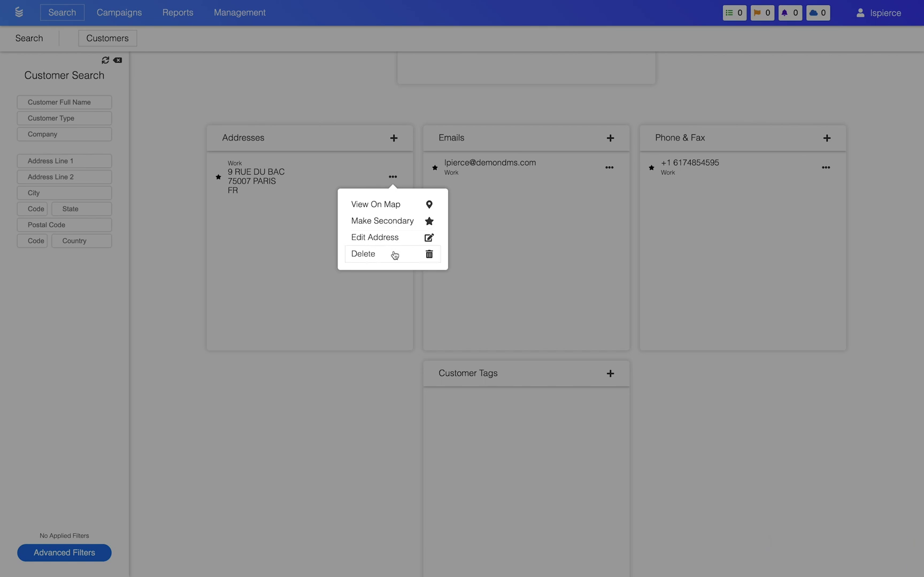
left_click(420, 162)
left_click(609, 168)
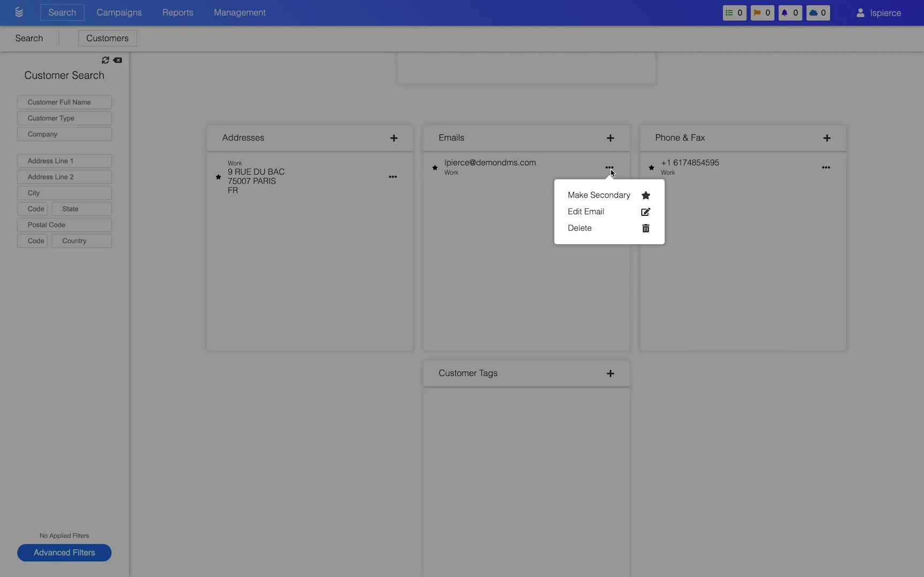
left_click(638, 159)
scroll(638, 158, "up", 5)
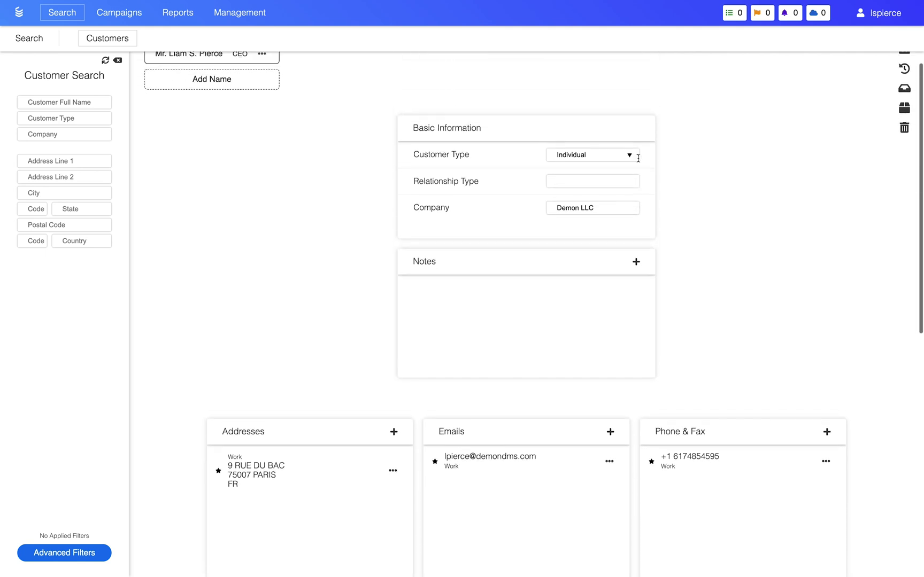